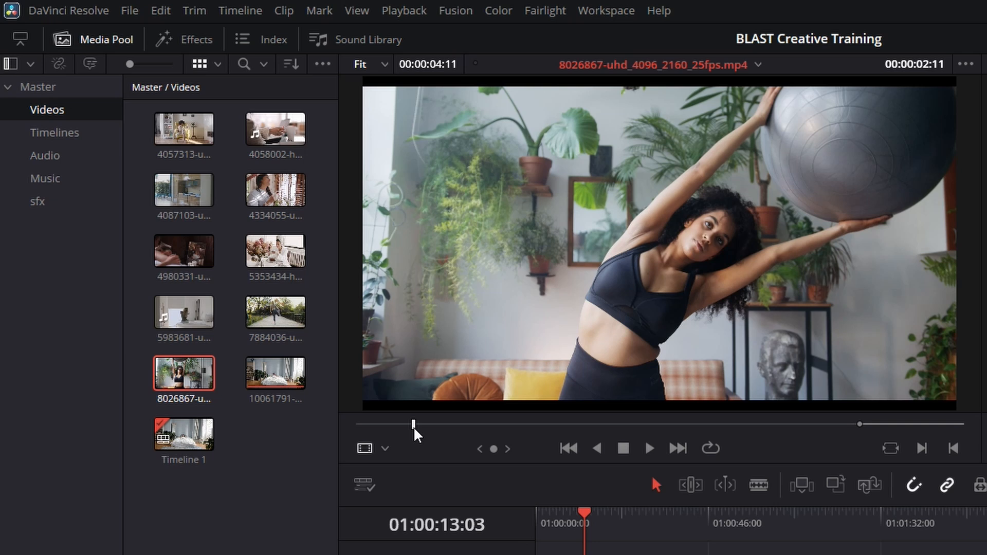
Mark a section of the 8026867 clip starting at 00:00:02:11 and place it directly after the first clip on Video 1.
{"action": "key", "text": "i"}
{"action": "mouse_move", "coordinate": [413, 425]}
{"action": "left_mouse_down"}
{"action": "mouse_move", "coordinate": [874, 430]}
{"action": "mouse_move", "coordinate": [658, 436]}
{"action": "left_mouse_up"}
{"action": "key", "text": "o"}
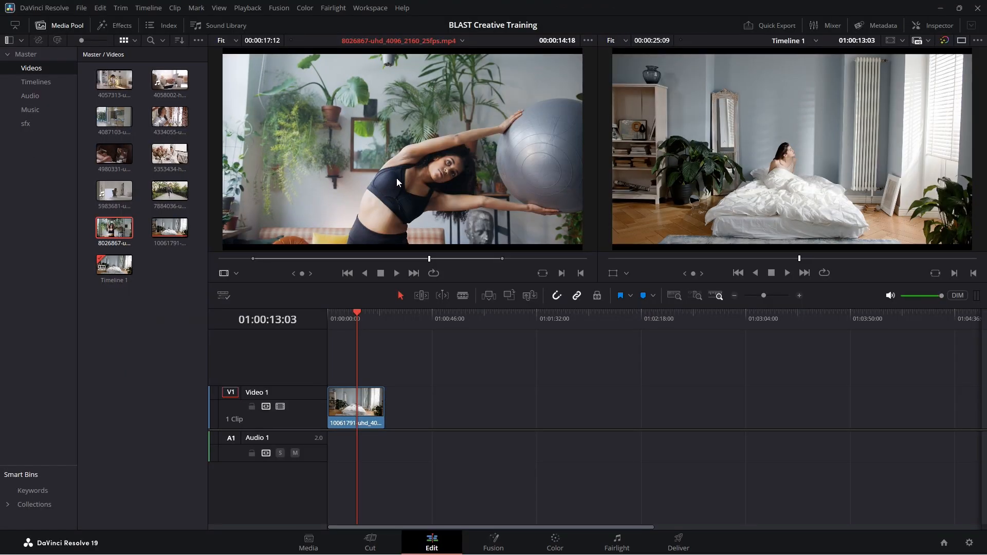
{"action": "left_click_drag", "start_coordinate": [403, 174], "coordinate": [376, 419]}
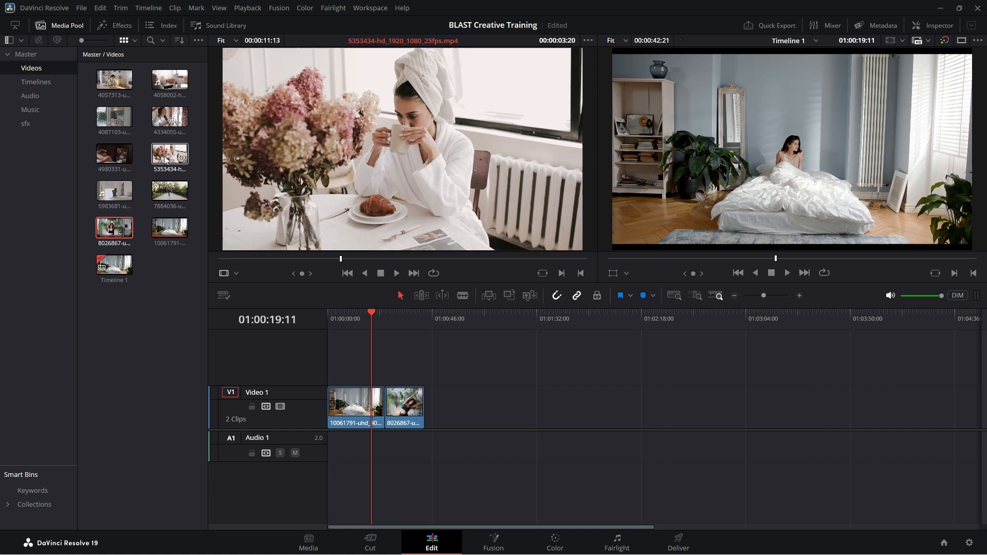
Load the 5353434 clip as the source, try appending it at the end of the timeline, and undo the append.
{"action": "left_click", "coordinate": [166, 158]}
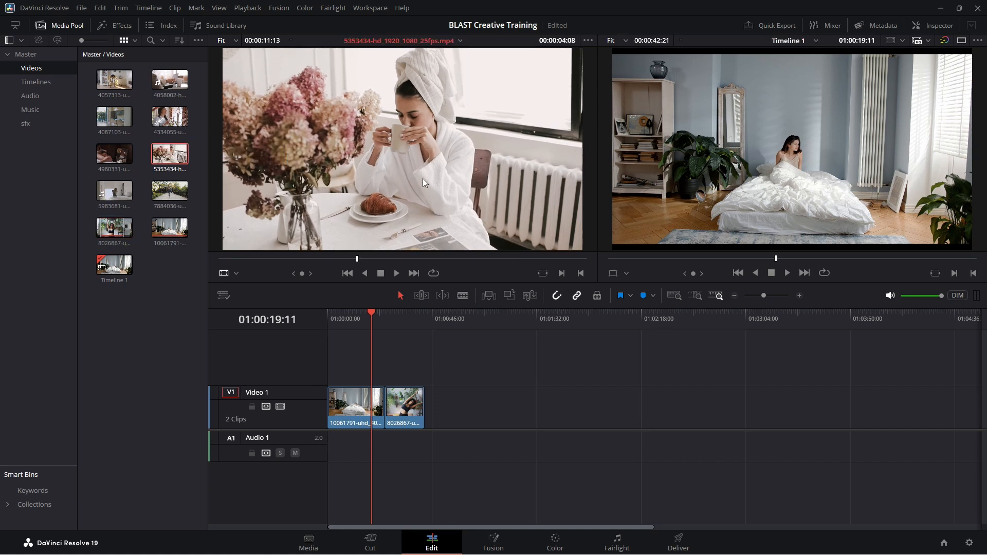
{"action": "left_click_drag", "start_coordinate": [391, 176], "coordinate": [730, 146]}
{"action": "left_click_drag", "start_coordinate": [429, 163], "coordinate": [933, 191]}
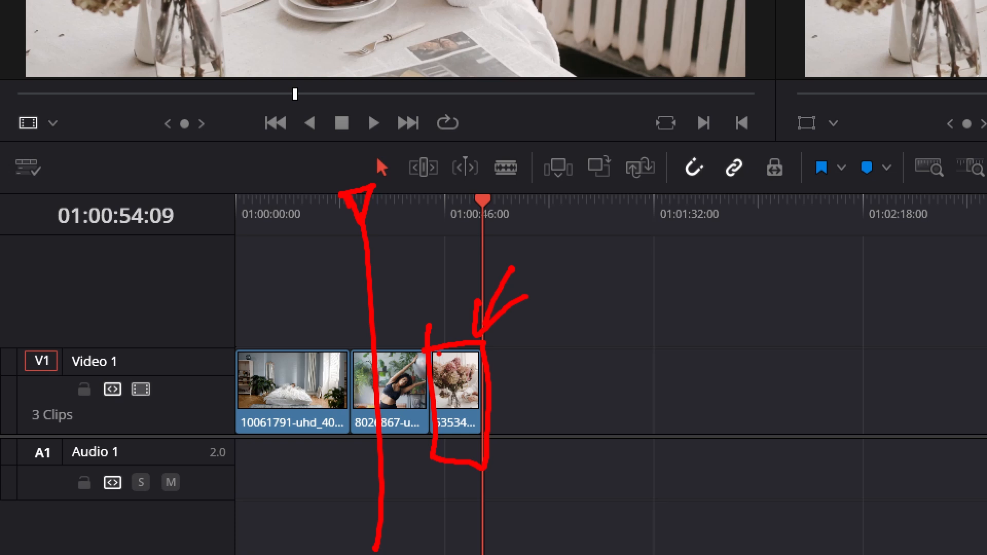
{"action": "key", "text": "ctrl+z"}
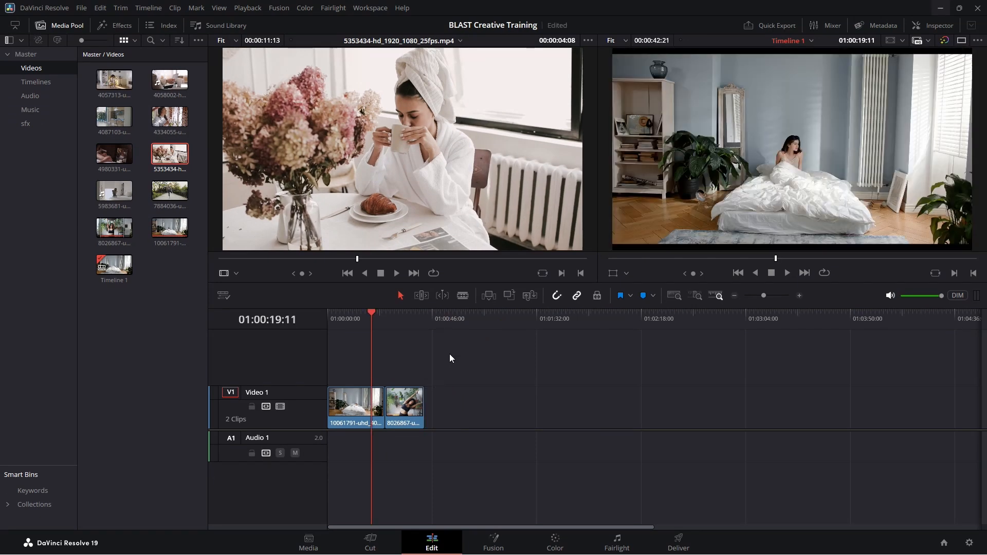
Try inserting the 5353434 clip at 01:00:19:11 within the first timeline clip and scrub through the edit.
{"action": "left_click_drag", "start_coordinate": [449, 212], "coordinate": [928, 90]}
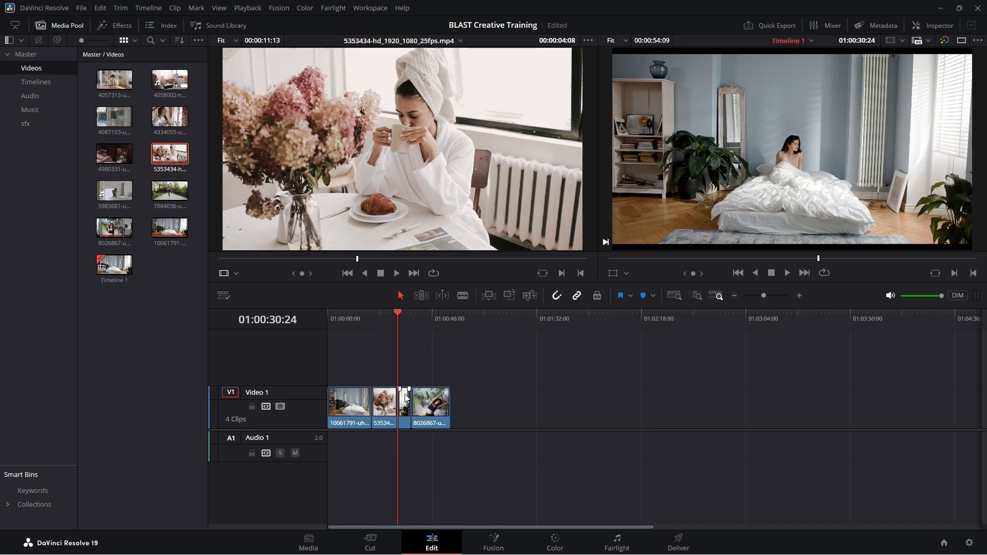
{"action": "left_click", "coordinate": [387, 321]}
{"action": "left_click", "coordinate": [371, 323]}
{"action": "left_click", "coordinate": [388, 327]}
{"action": "left_click_drag", "start_coordinate": [389, 325], "coordinate": [401, 326]}
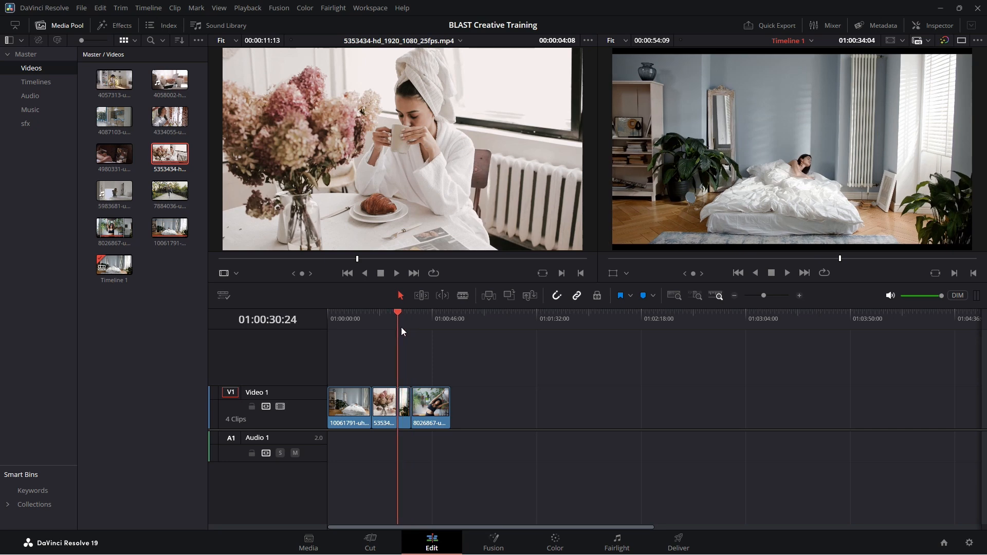
{"action": "key", "text": "Up"}
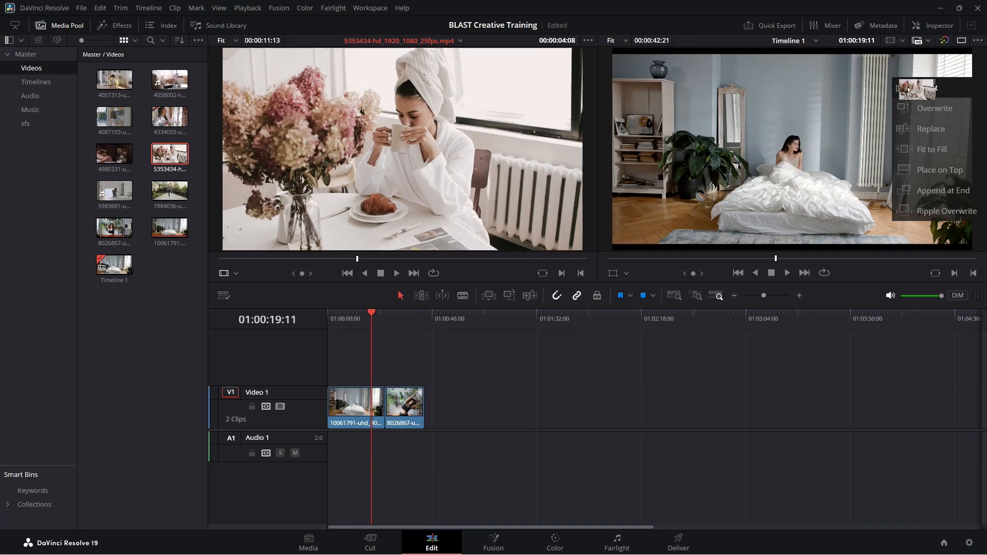
Try the Replace edit with the 5353434 clip at 01:00:19:11, check it on the timeline, and undo it.
{"action": "left_click_drag", "start_coordinate": [912, 90], "coordinate": [912, 130]}
{"action": "mouse_move", "coordinate": [373, 314]}
{"action": "left_mouse_down"}
{"action": "mouse_move", "coordinate": [381, 323]}
{"action": "mouse_move", "coordinate": [370, 332]}
{"action": "left_mouse_up"}
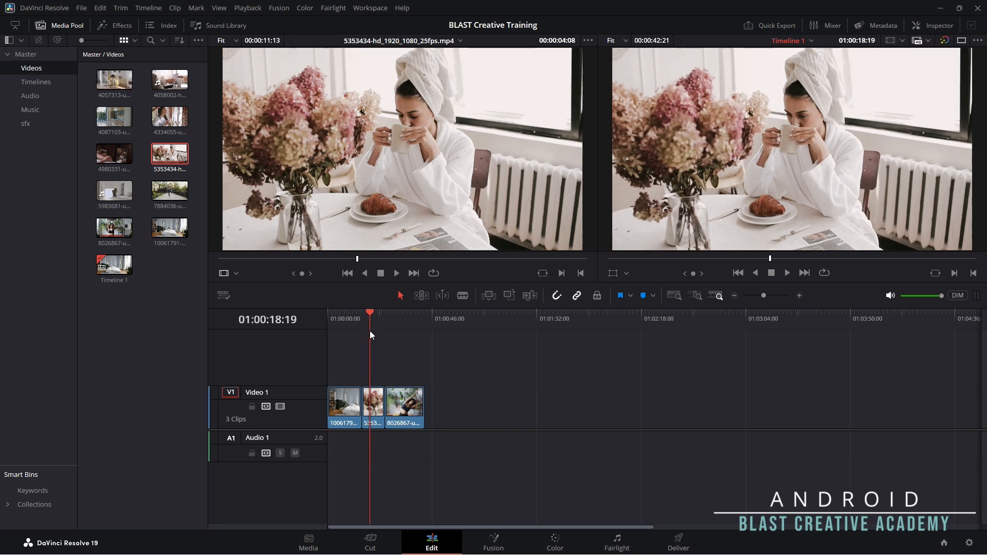
{"action": "key", "text": "ctrl+z"}
{"action": "left_click_drag", "start_coordinate": [410, 199], "coordinate": [908, 127]}
{"action": "key", "text": "ctrl+z"}
Try the Place on Top edit with the 5353434 clip and scrub over the edit on the timeline.
{"action": "left_click_drag", "start_coordinate": [436, 240], "coordinate": [923, 170]}
{"action": "left_click_drag", "start_coordinate": [391, 314], "coordinate": [368, 318]}
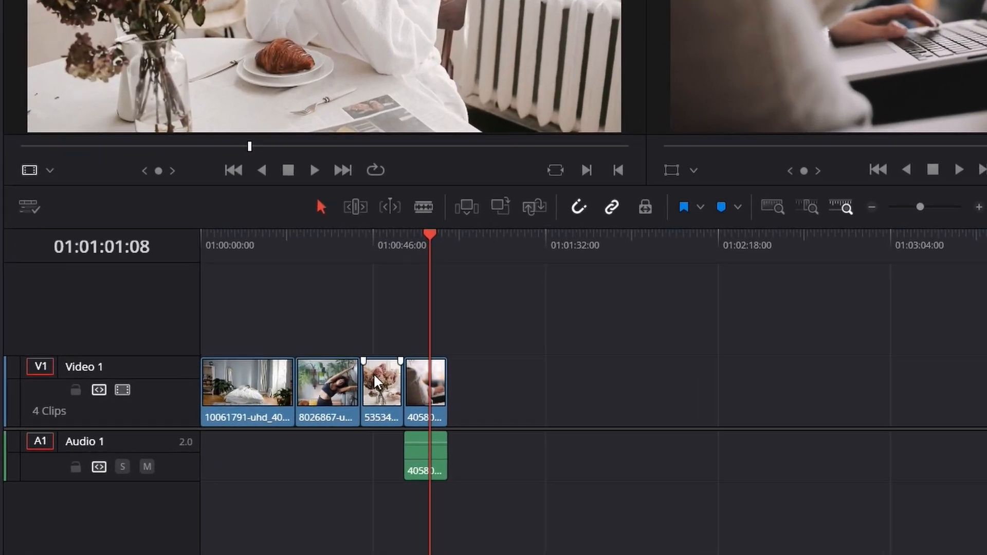
Turn off linked selection and delete only the audio part of the last timeline clip from Audio 1.
{"action": "left_click", "coordinate": [435, 383]}
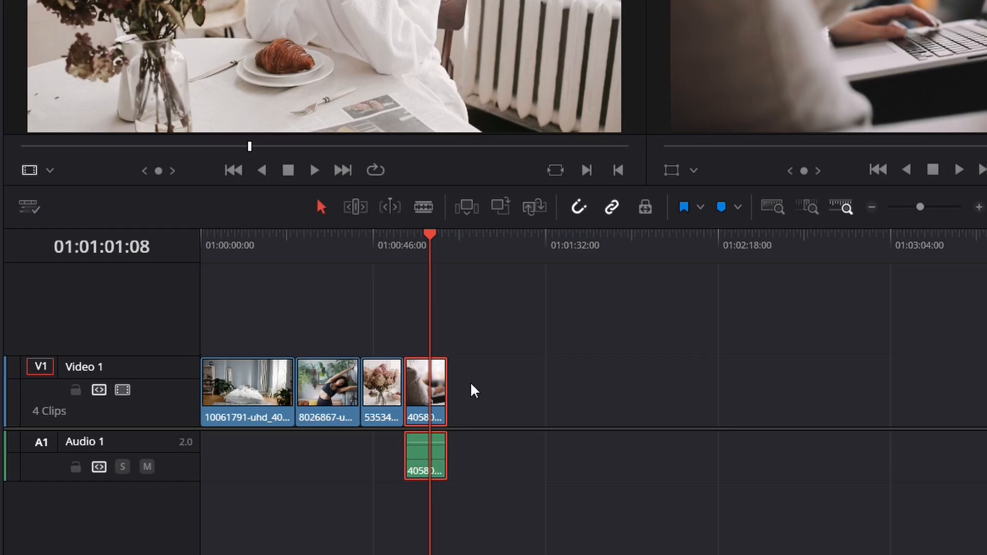
{"action": "left_click", "coordinate": [471, 390]}
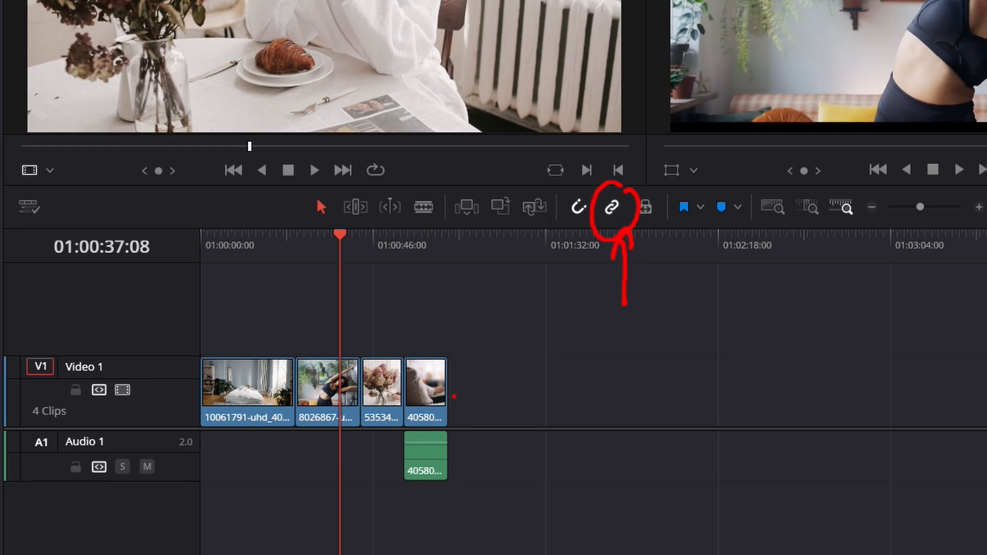
{"action": "key", "text": "Escape"}
{"action": "left_click", "coordinate": [435, 419]}
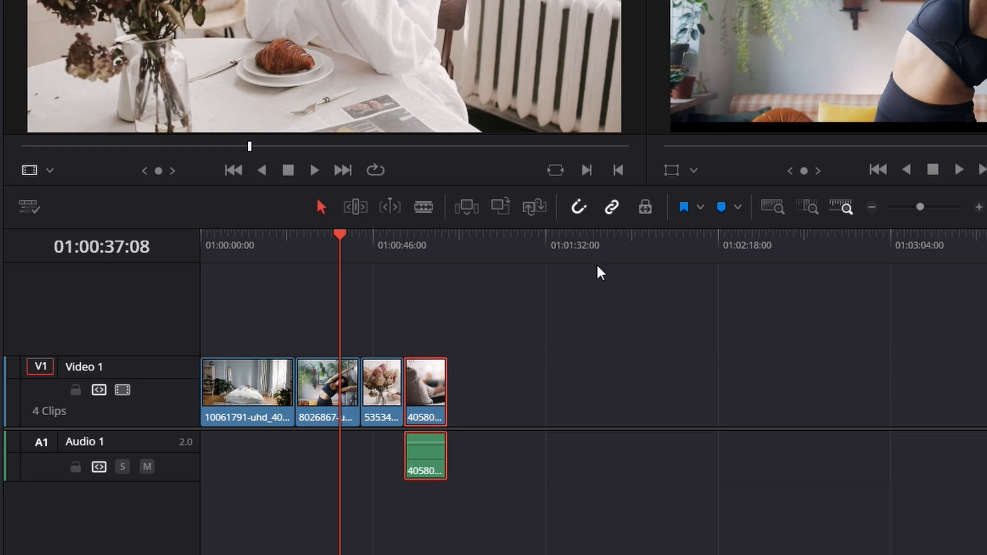
{"action": "left_click", "coordinate": [439, 457]}
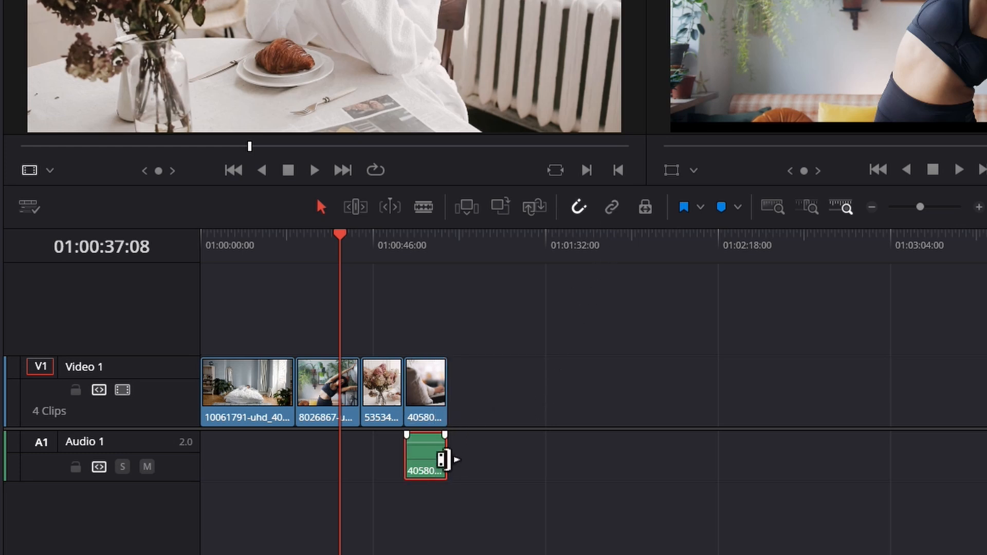
{"action": "key", "text": "Delete"}
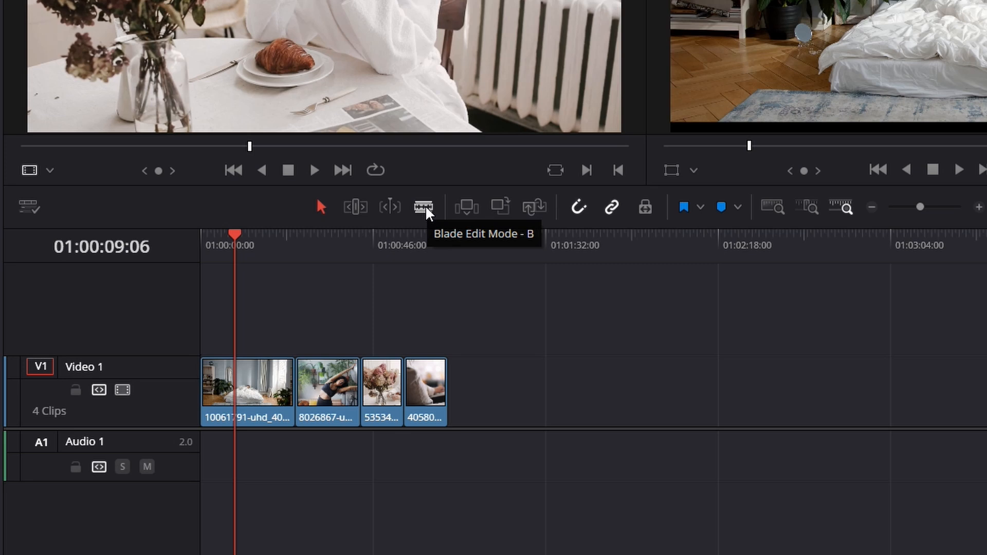
Split the Video 1 clips into shorter pieces at several points with Blade Edit Mode, and return to selection mode.
{"action": "left_click", "coordinate": [425, 211]}
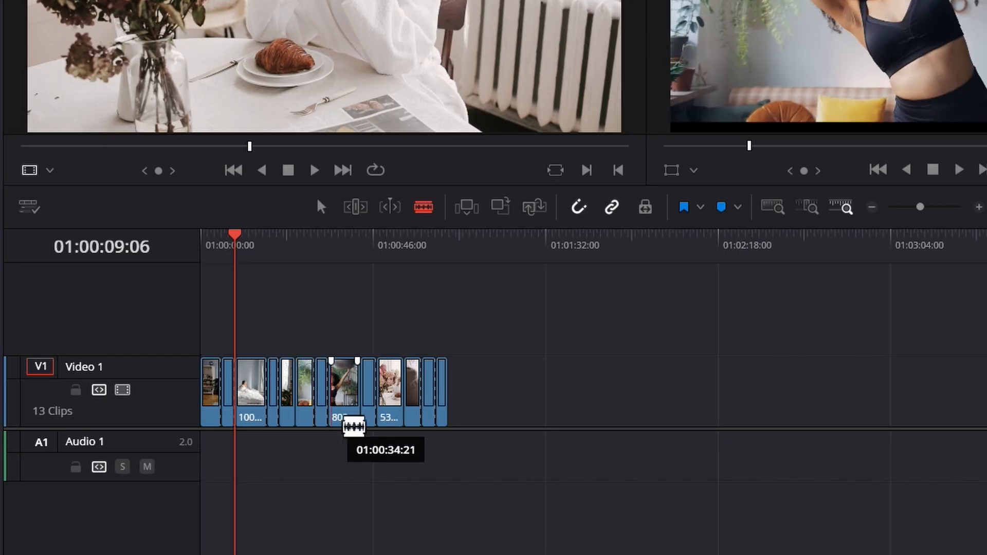
{"action": "left_click", "coordinate": [350, 418]}
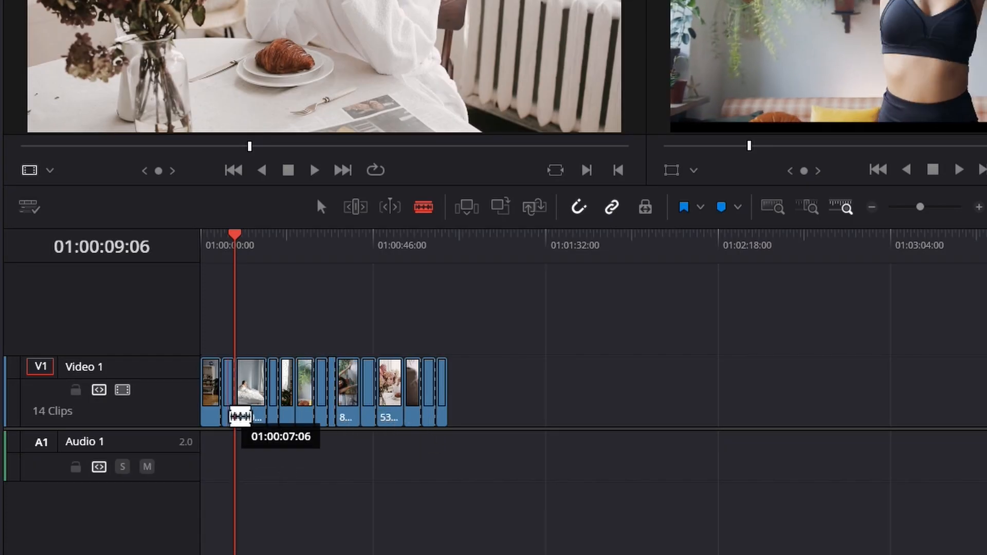
{"action": "left_click", "coordinate": [240, 417]}
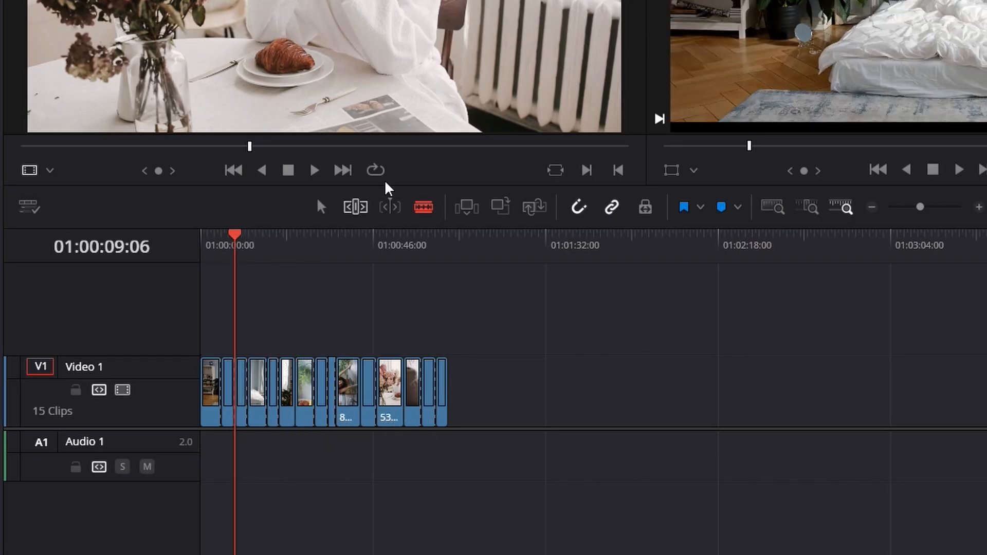
{"action": "left_click_drag", "start_coordinate": [920, 207], "coordinate": [930, 207]}
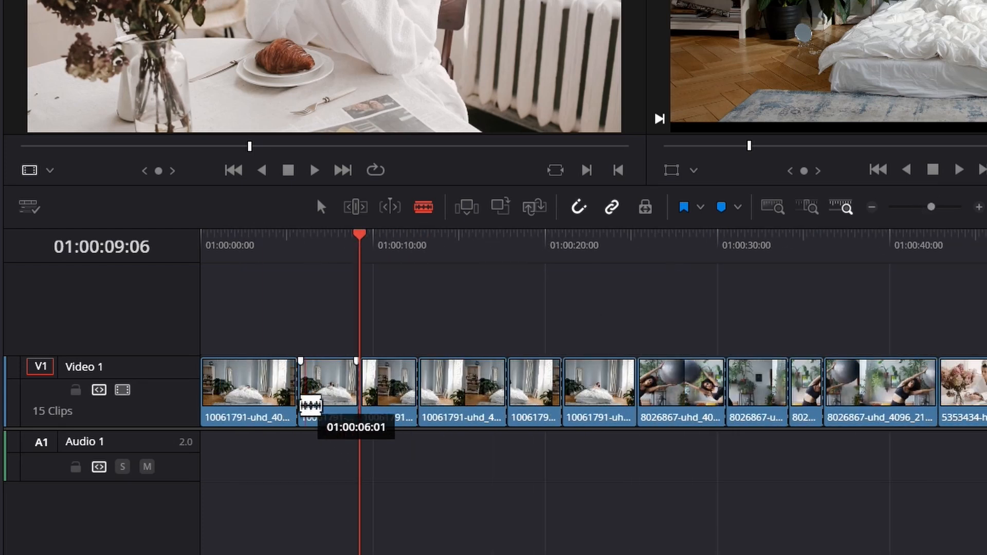
{"action": "left_click", "coordinate": [321, 207]}
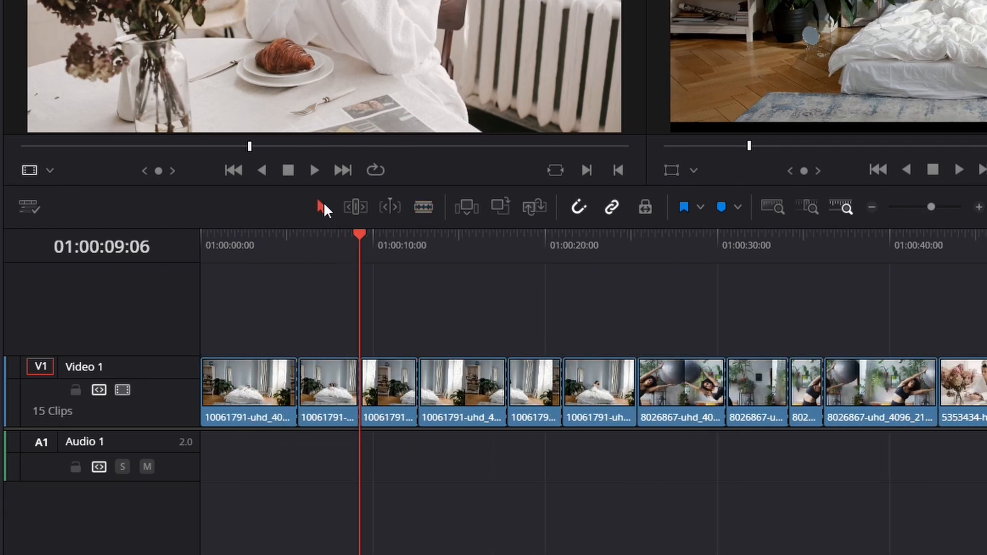